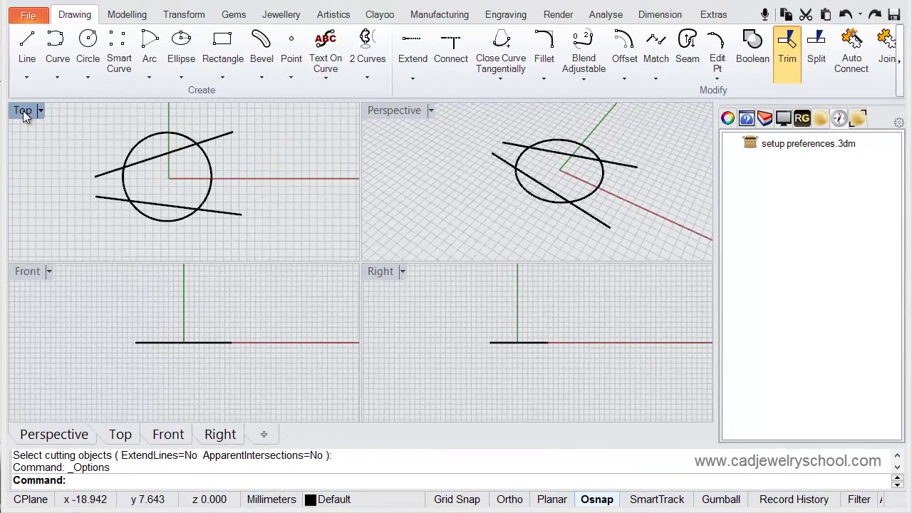
# Step: Maximize the Top view and start the Trim command from the popup toolbar
pyautogui.doubleClick(27, 111)
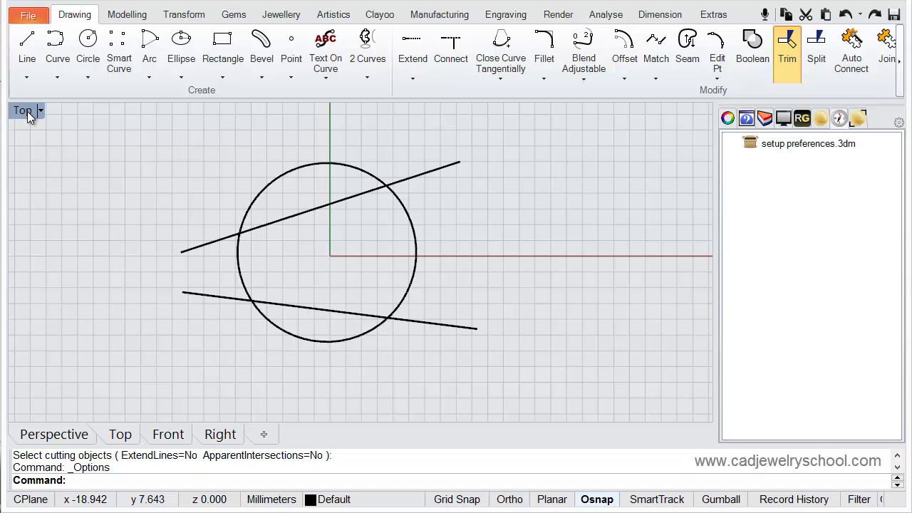
pyautogui.middleClick(702, 119)
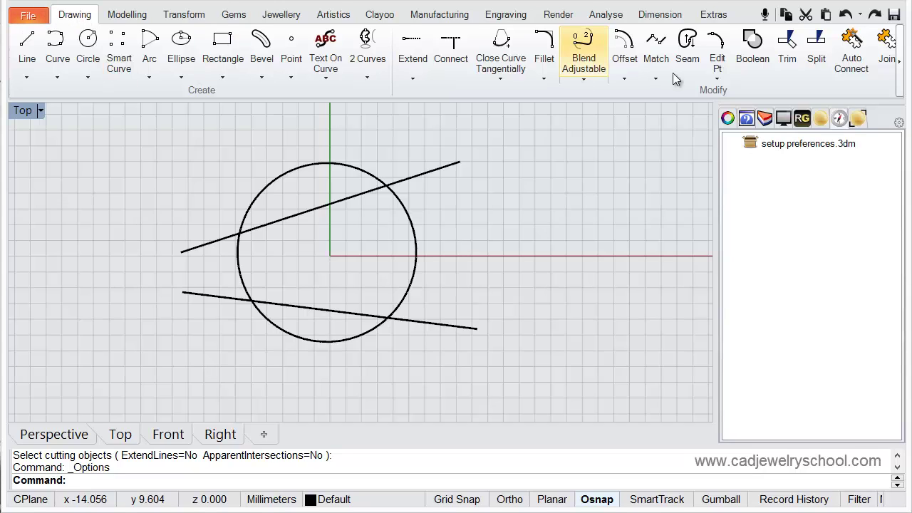
pyautogui.click(788, 57)
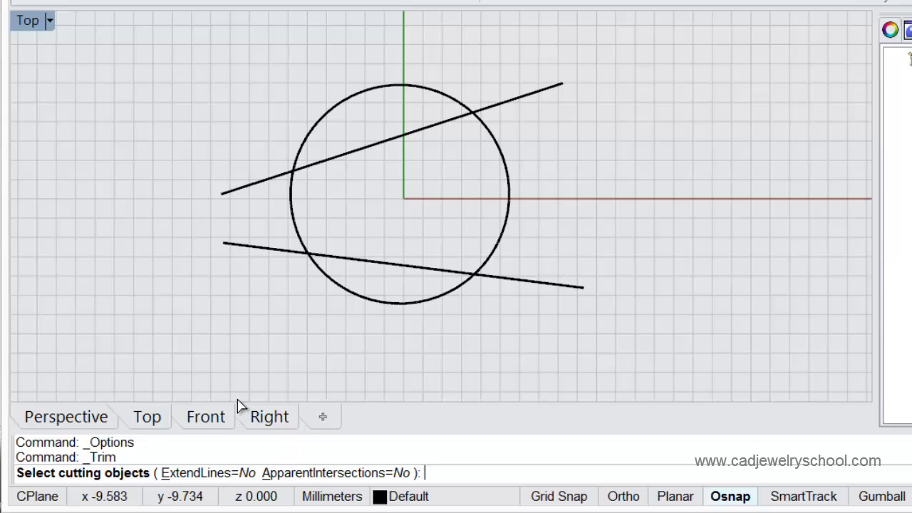
# Step: Pick the upper and lower lines as the trim's cutting edges
pyautogui.click(262, 186)
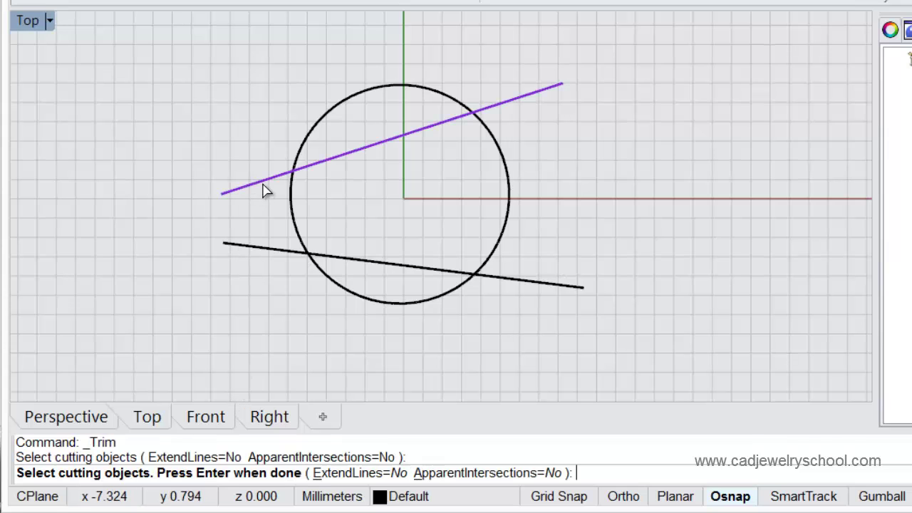
pyautogui.click(271, 257)
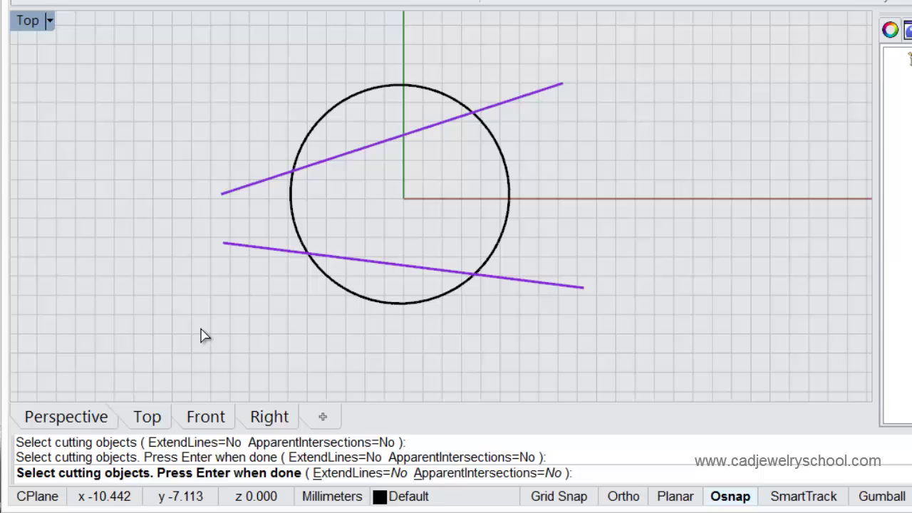
pyautogui.press('Return')
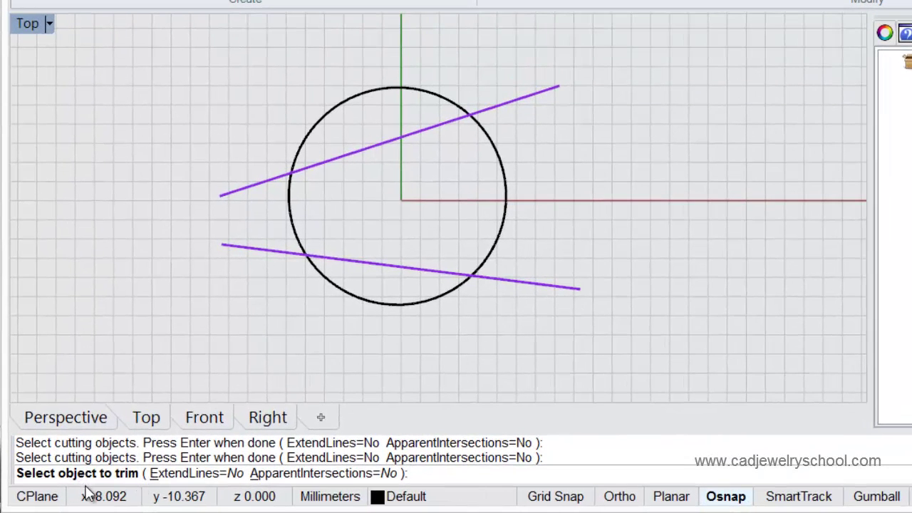
# Step: Trim the circle's left and right arcs, then undo to restore the full circle
pyautogui.middleClick(164, 311)
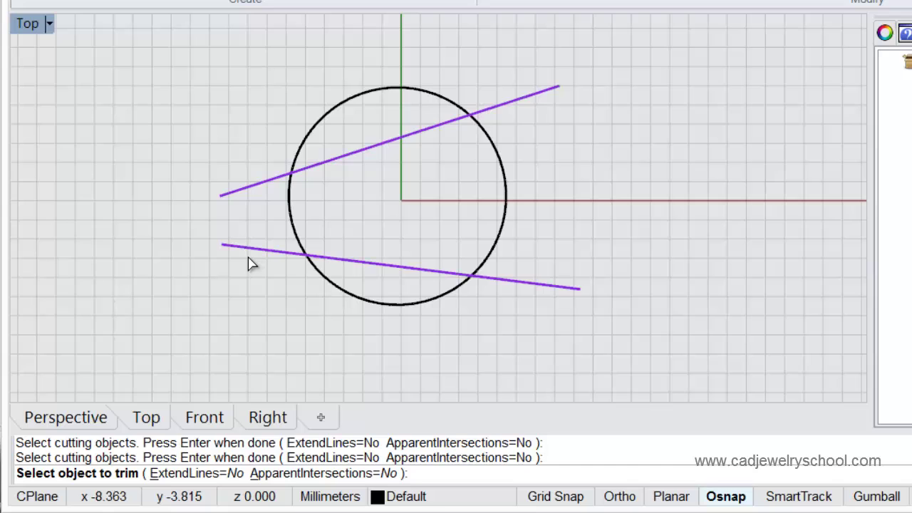
pyautogui.click(294, 230)
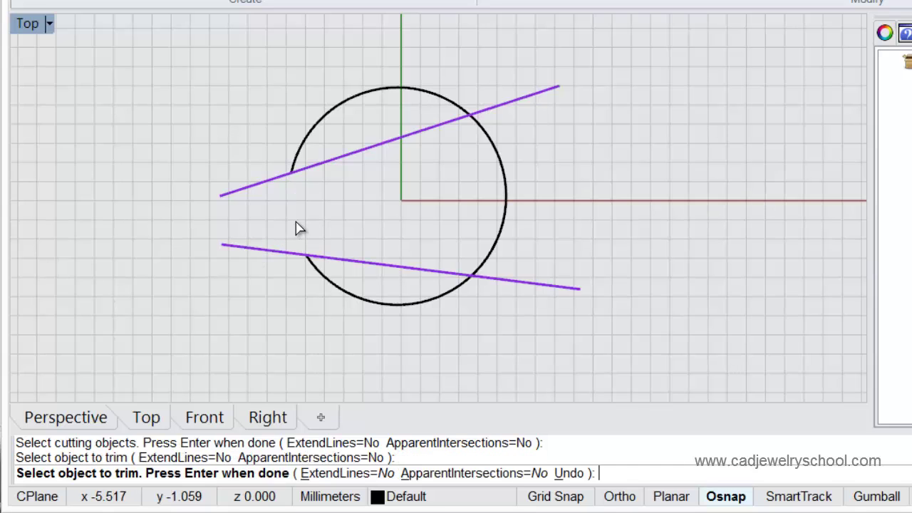
pyautogui.click(504, 187)
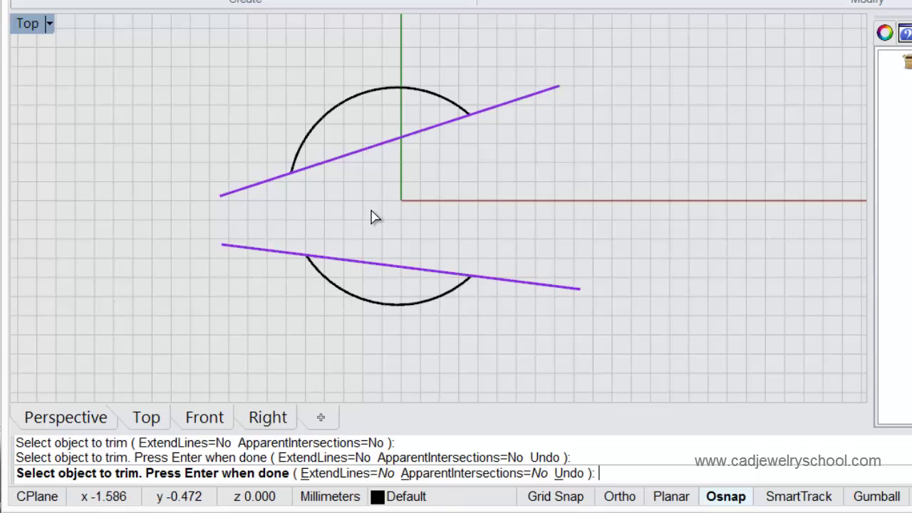
pyautogui.hotkey('ctrl', 'z')
pyautogui.hotkey('ctrl', 'z')
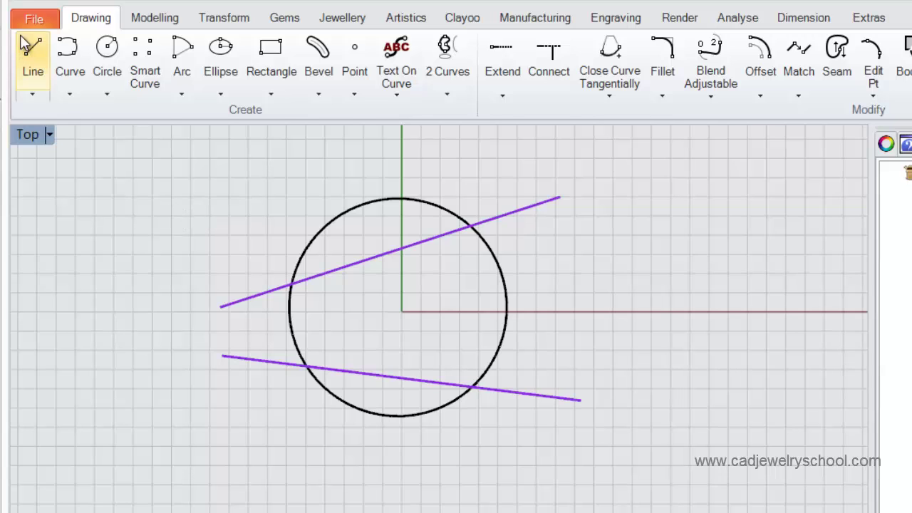
# Step: Open the Rhino Options dialog from the File menu
pyautogui.click(32, 20)
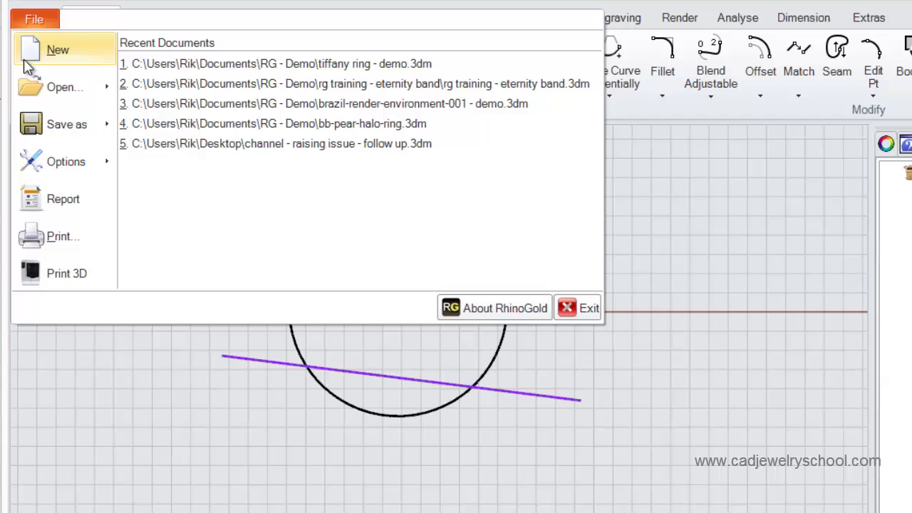
pyautogui.moveTo(41, 169)
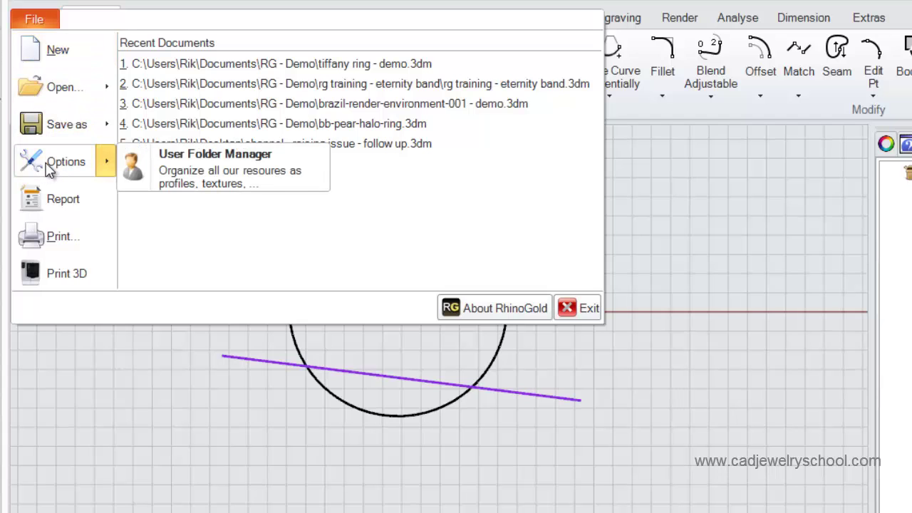
pyautogui.click(49, 169)
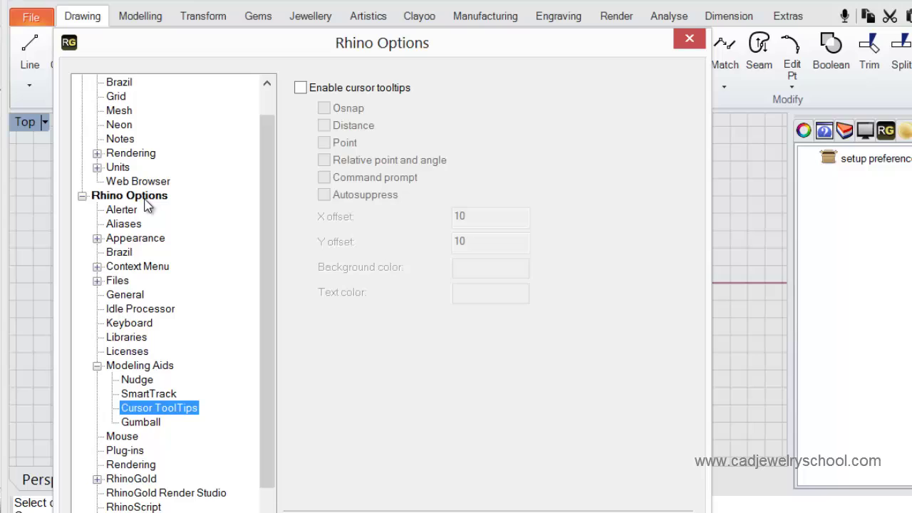
# Step: On the General page, set Min number of undos to 20
pyautogui.click(123, 298)
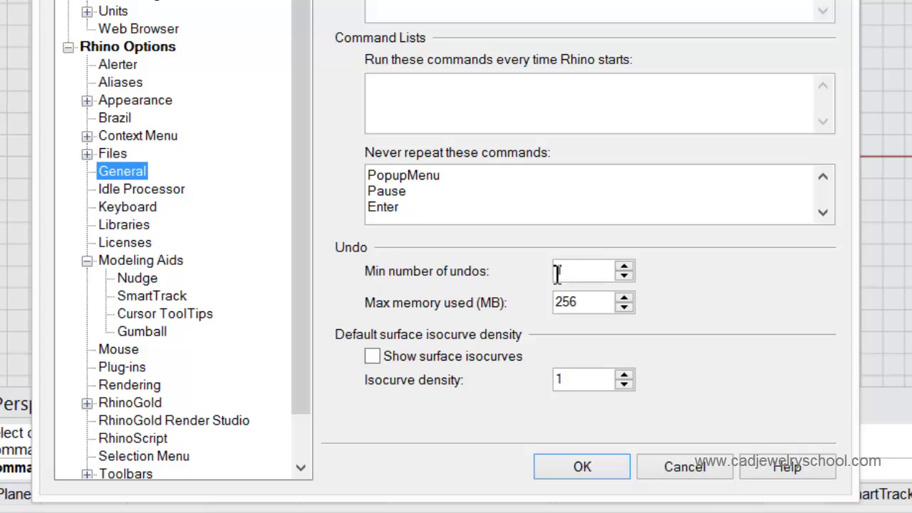
pyautogui.moveTo(571, 271); pyautogui.dragTo(516, 268)
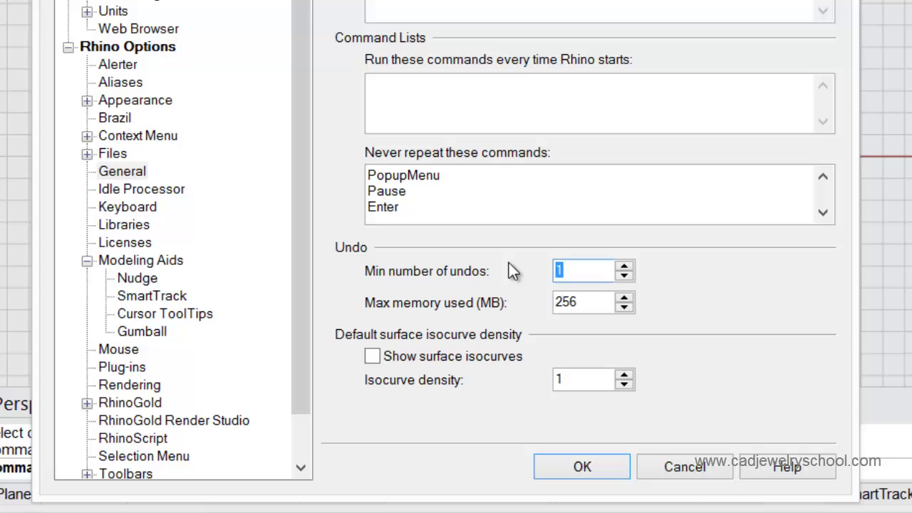
pyautogui.write('20')
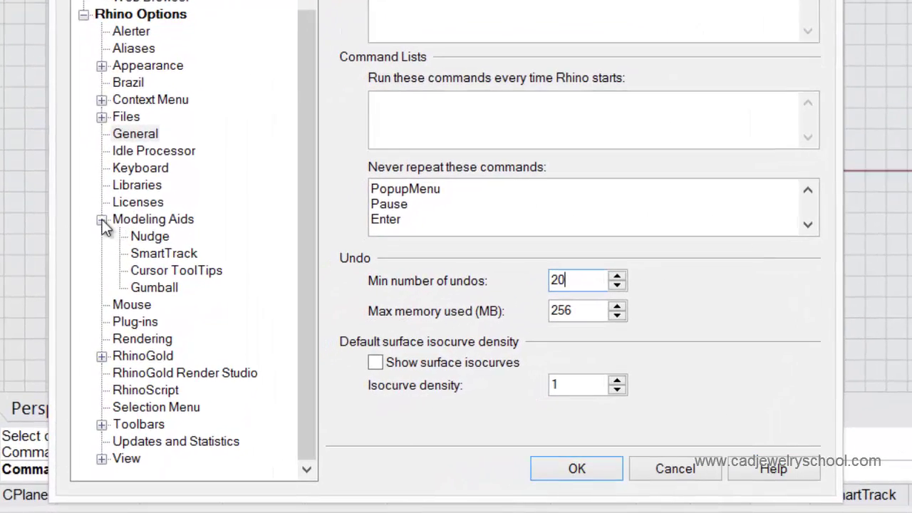
# Step: Expand Modeling Aids in the options tree and show its Nudge page
pyautogui.click(102, 219)
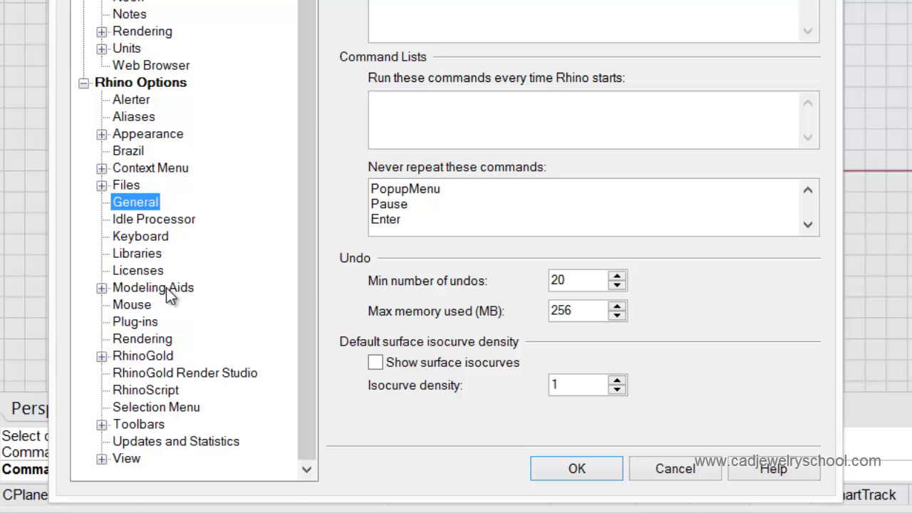
pyautogui.click(102, 288)
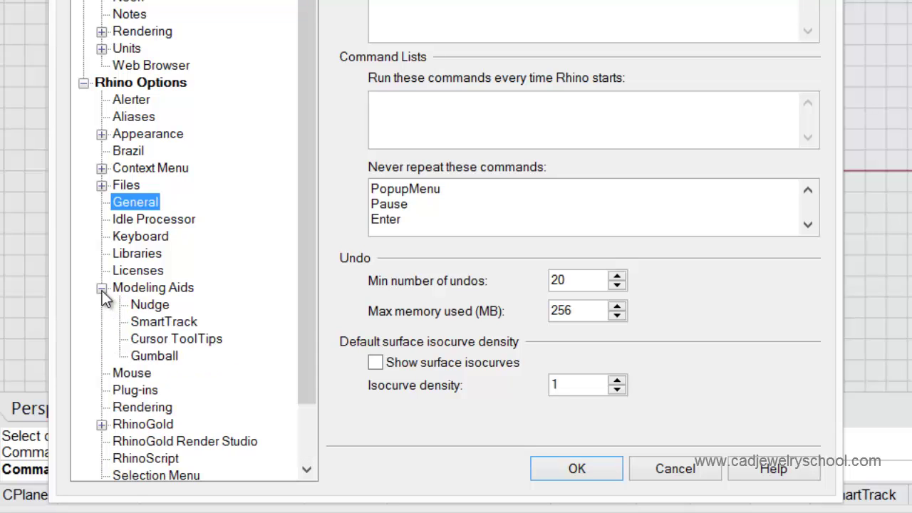
pyautogui.click(154, 288)
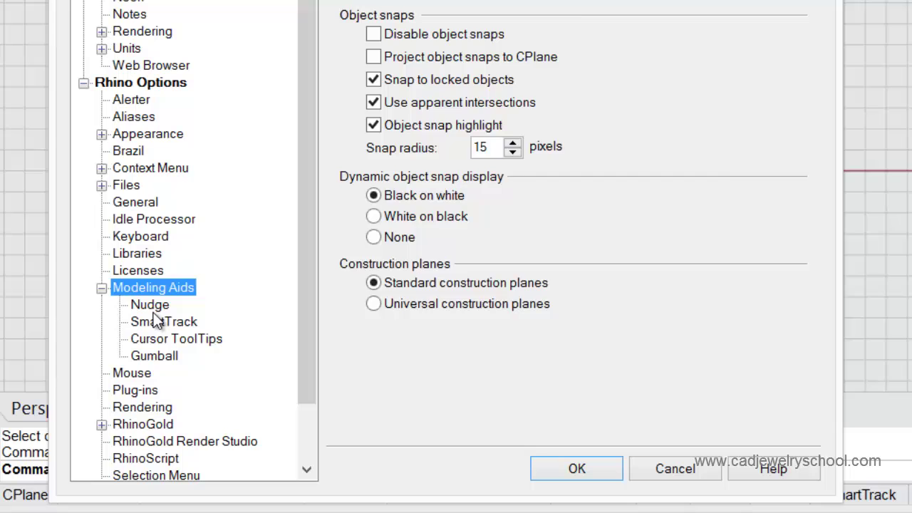
pyautogui.click(150, 308)
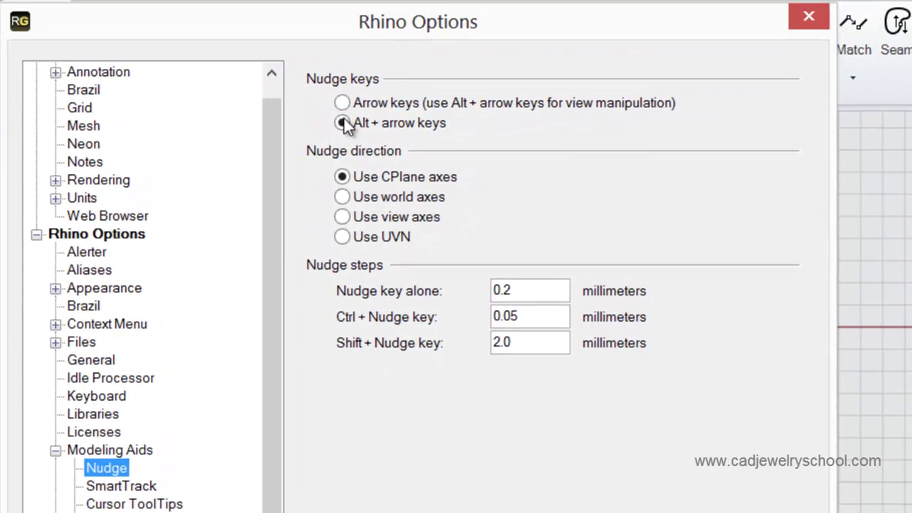
# Step: Make plain arrow keys nudge and set the basic nudge step to 1.0 mm
pyautogui.click(343, 104)
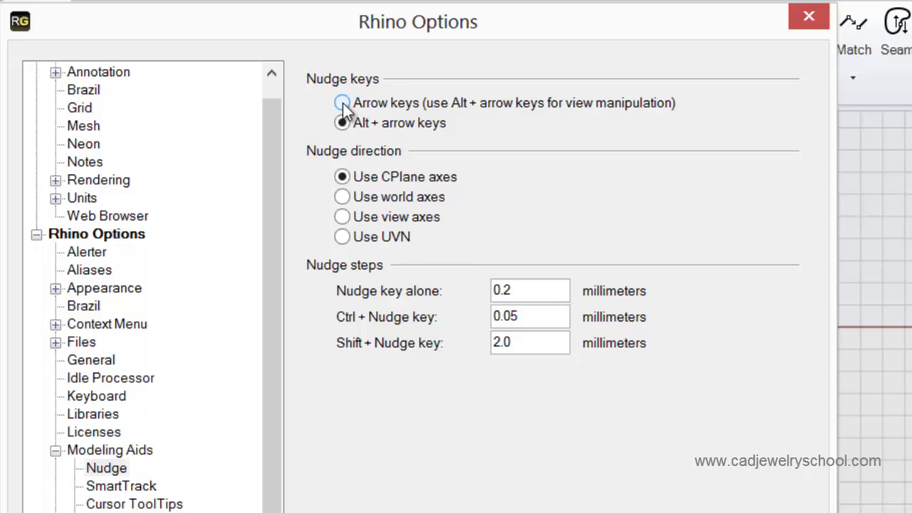
pyautogui.click(342, 104)
pyautogui.moveTo(527, 292); pyautogui.dragTo(438, 287)
pyautogui.write('1.0')
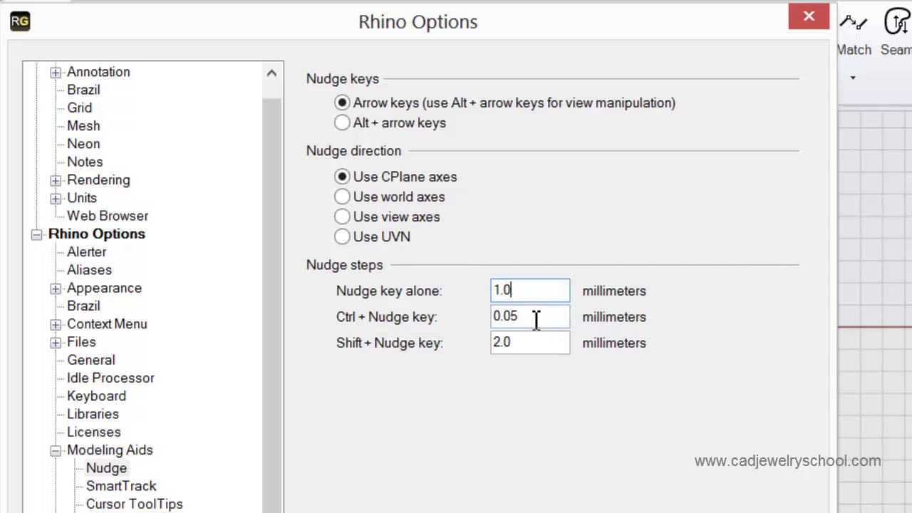
# Step: Set the Ctrl nudge step to 0.1 mm and the Shift nudge step to 10 mm
pyautogui.moveTo(536, 317); pyautogui.dragTo(456, 311)
pyautogui.write('1')
pyautogui.press('BackSpace')
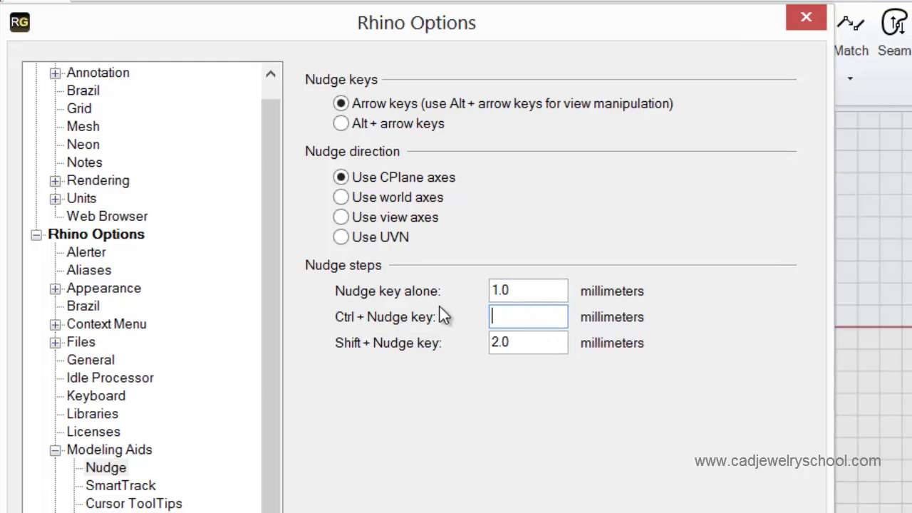
pyautogui.write('0.01')
pyautogui.press('Left')
pyautogui.press('BackSpace')
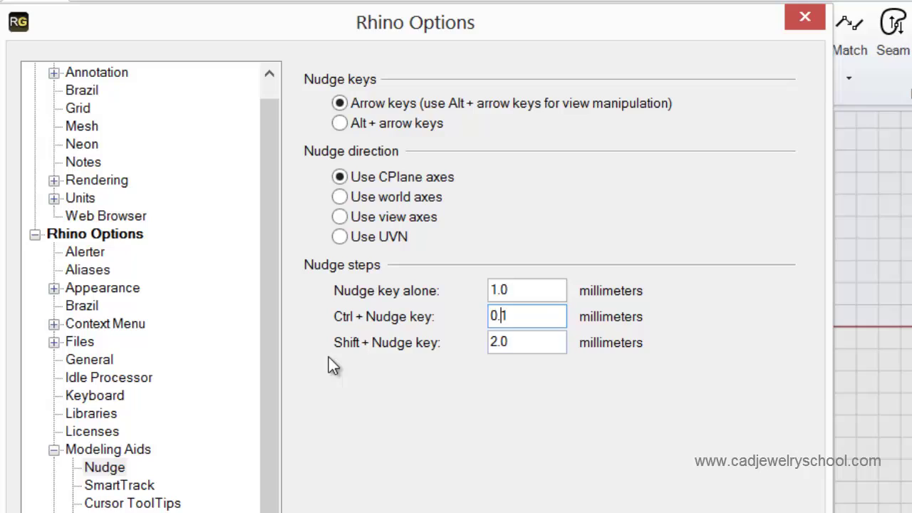
pyautogui.moveTo(530, 342); pyautogui.dragTo(447, 343)
pyautogui.write('10')
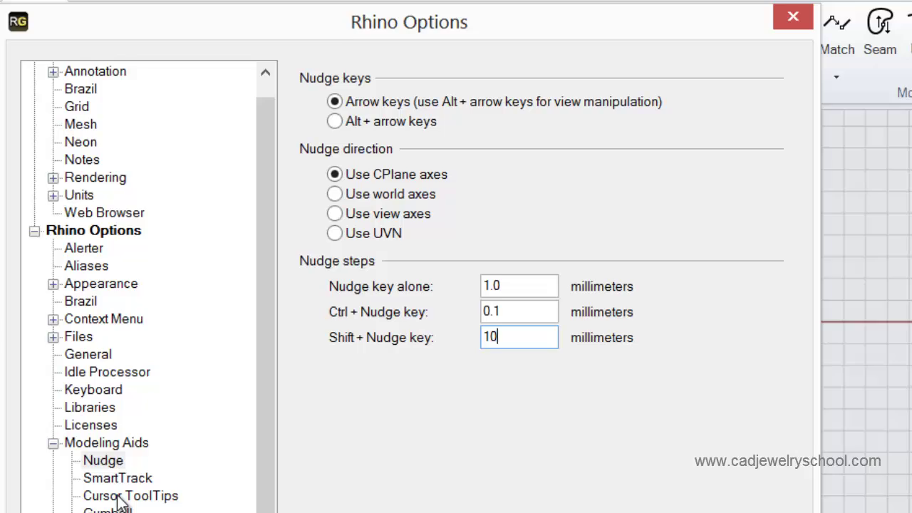
# Step: Enable cursor tooltips showing Osnap, Distance and Command prompt, and confirm Rhino Options with OK
pyautogui.click(105, 469)
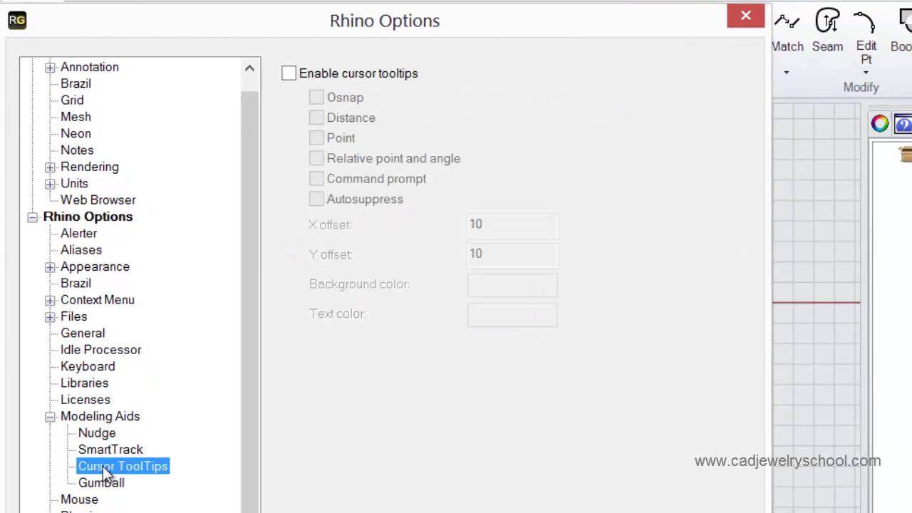
pyautogui.click(289, 74)
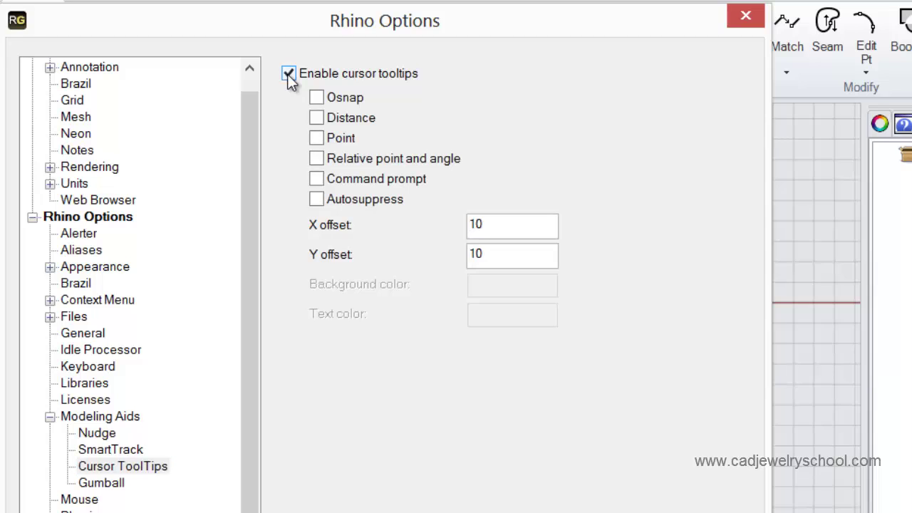
pyautogui.click(318, 119)
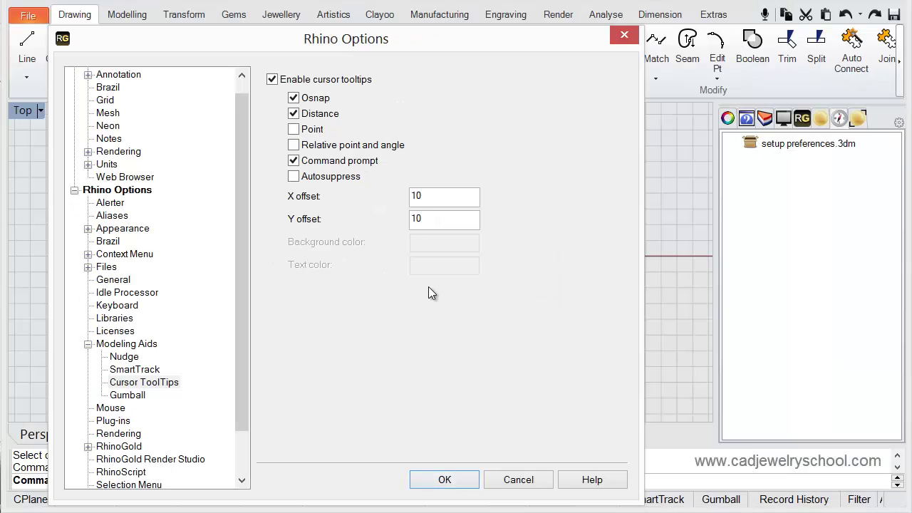
pyautogui.click(445, 479)
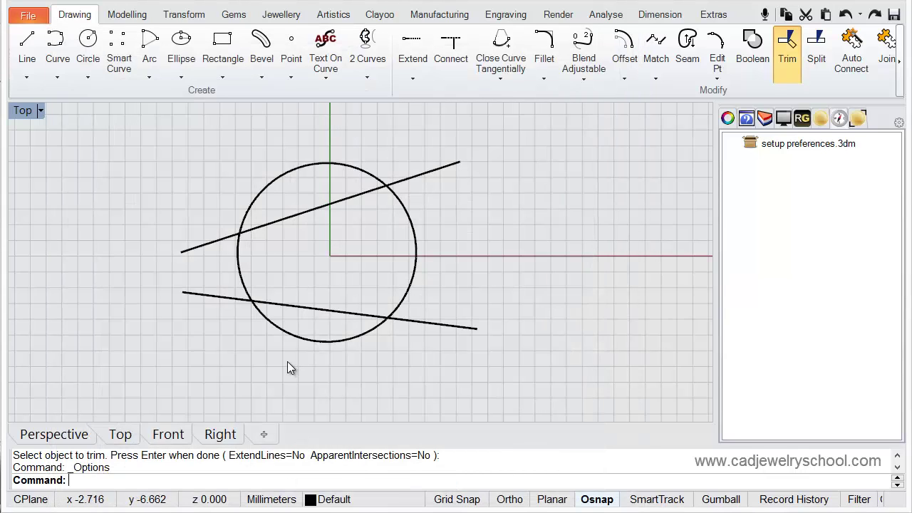
# Step: Start Trim and choose the upper and lower lines as cutting edges
pyautogui.click(788, 46)
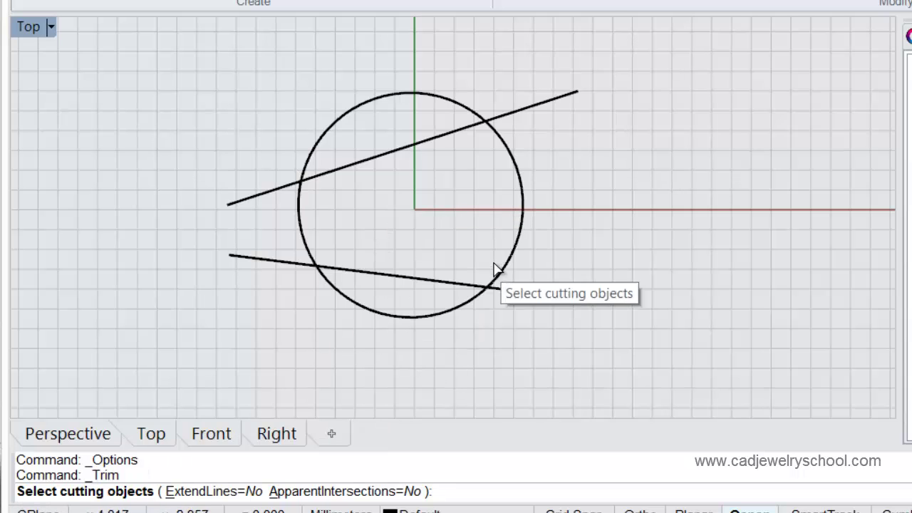
pyautogui.click(269, 193)
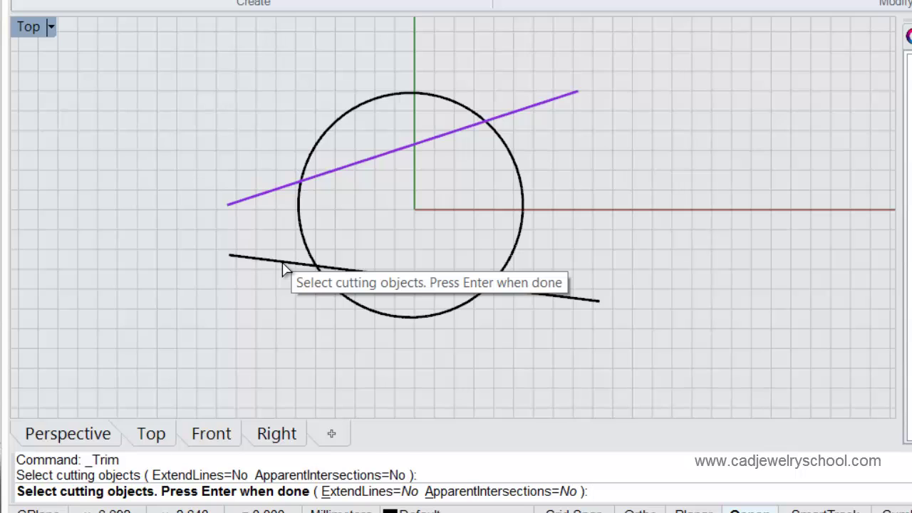
pyautogui.click(284, 263)
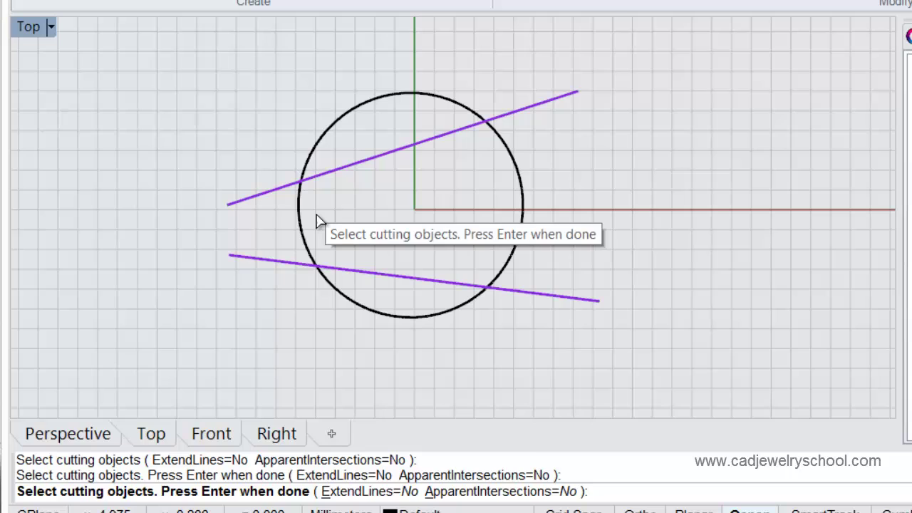
pyautogui.press('Return')
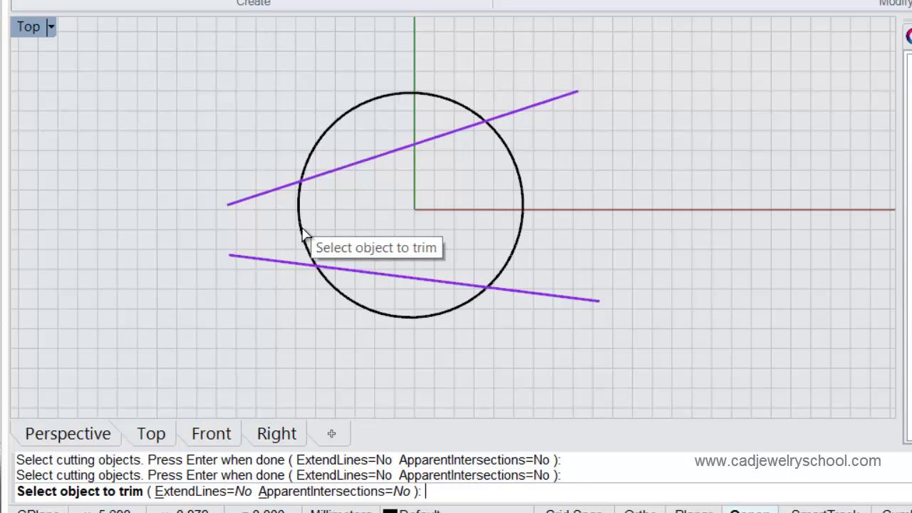
# Step: Cut away the circle's left and right arcs between the lines and finish trimming
pyautogui.click(306, 238)
pyautogui.click(521, 205)
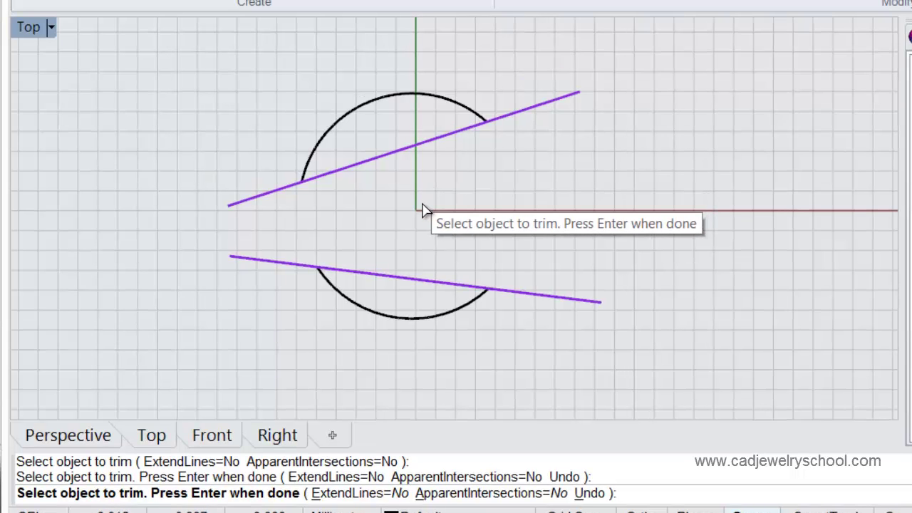
pyautogui.press('Return')
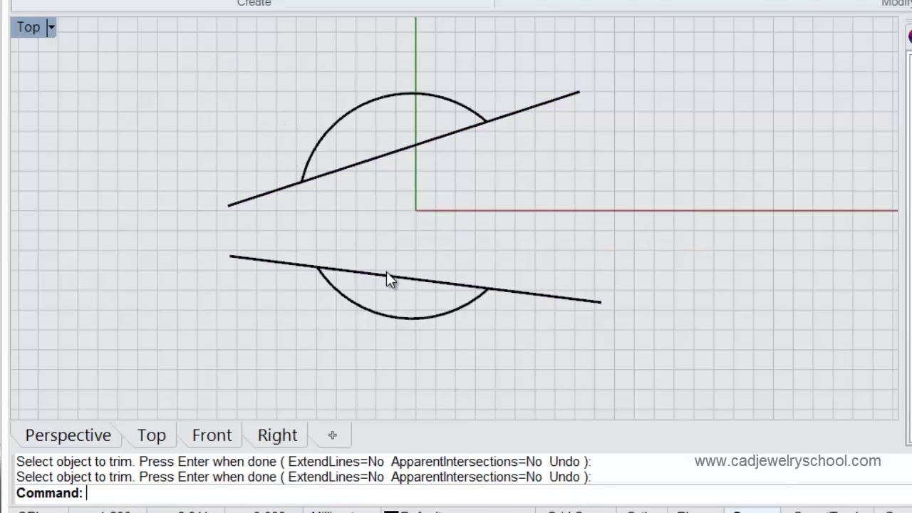
# Step: Drag the lower line off the bottom arc and nudge it in 1 mm steps
pyautogui.moveTo(390, 275); pyautogui.dragTo(525, 229)
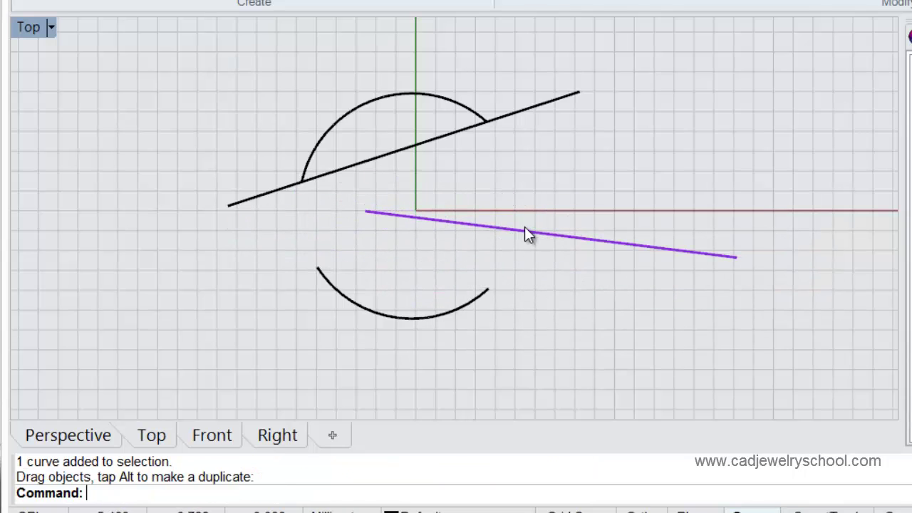
pyautogui.hotkey('alt', 'Right')
pyautogui.hotkey('alt', 'Left')
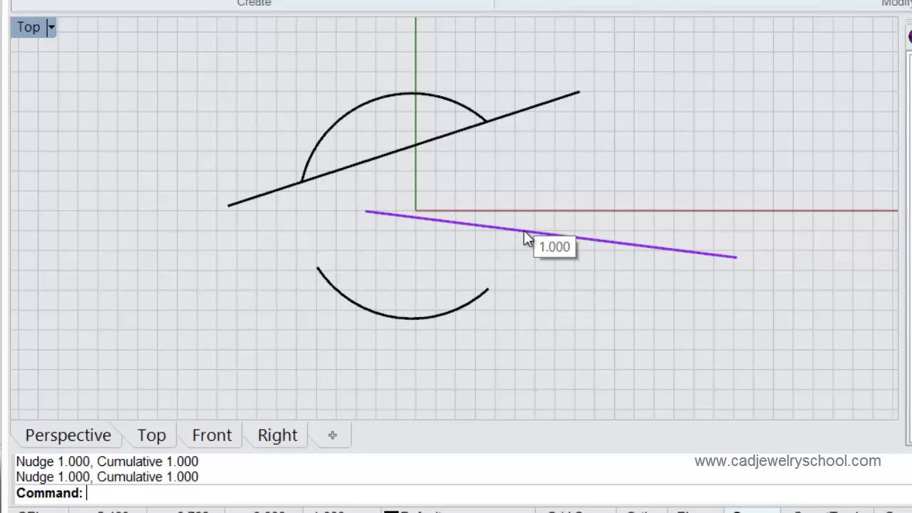
pyautogui.hotkey('alt', 'Left')
pyautogui.hotkey('alt', 'Left')
pyautogui.hotkey('alt', 'Left')
pyautogui.hotkey('alt', 'Left')
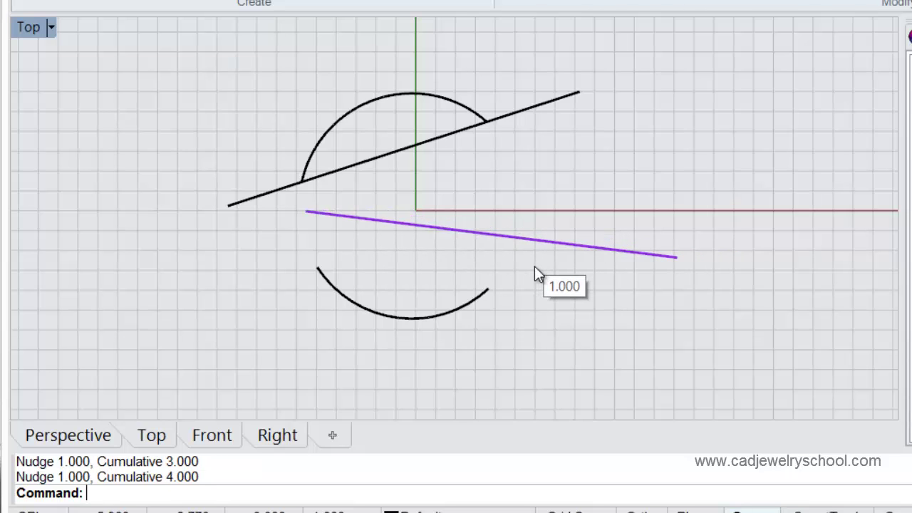
pyautogui.hotkey('alt', 'Right')
pyautogui.hotkey('alt', 'Right')
pyautogui.hotkey('alt', 'Right')
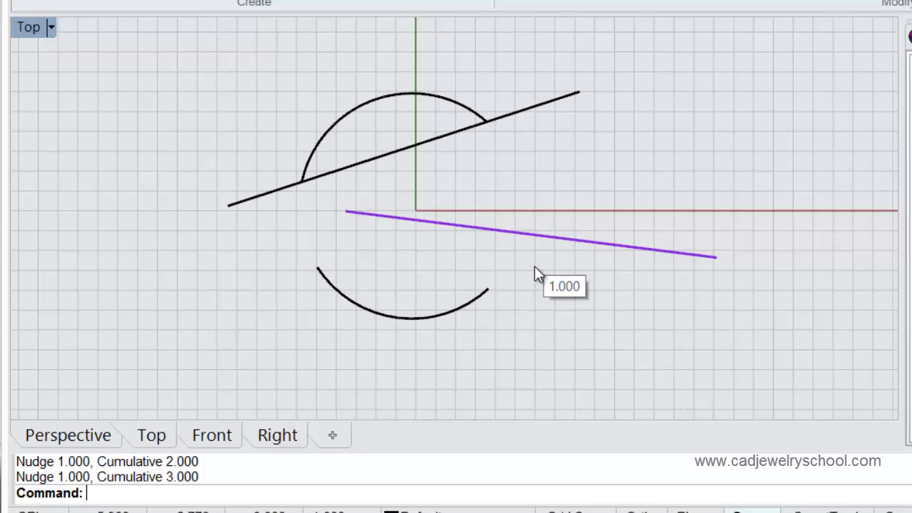
pyautogui.hotkey('alt', 'Up')
pyautogui.hotkey('alt', 'Up')
pyautogui.hotkey('alt', 'Down')
pyautogui.hotkey('alt', 'Down')
pyautogui.hotkey('alt', 'Down')
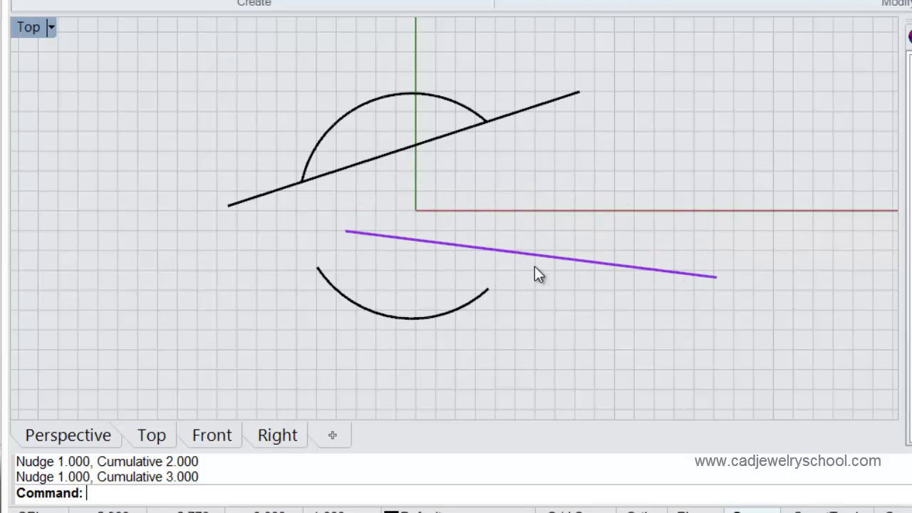
# Step: Jump the line left and right in 10 mm Shift-nudge steps
pyautogui.hotkey('alt', 'shift', 'Left')
pyautogui.hotkey('alt', 'shift', 'Right')
pyautogui.hotkey('alt', 'shift', 'Right')
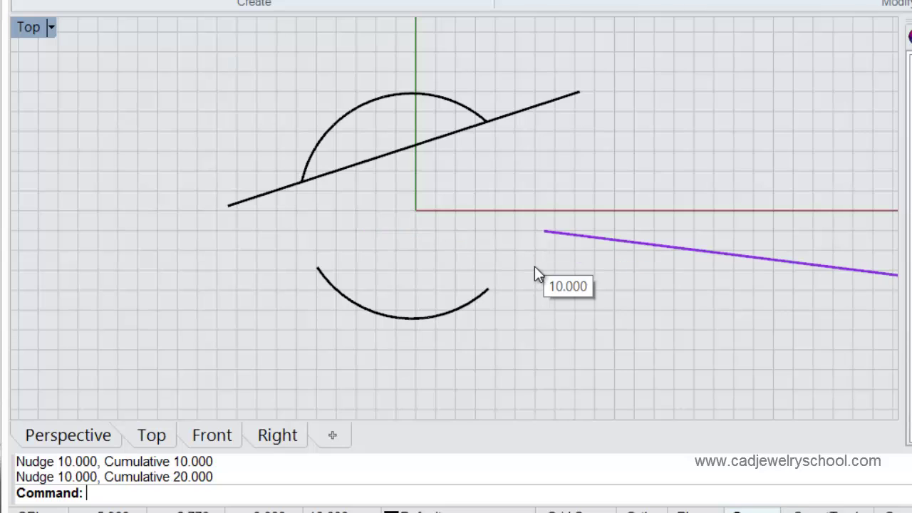
pyautogui.hotkey('alt', 'shift', 'Left')
pyautogui.hotkey('alt', 'shift', 'Left')
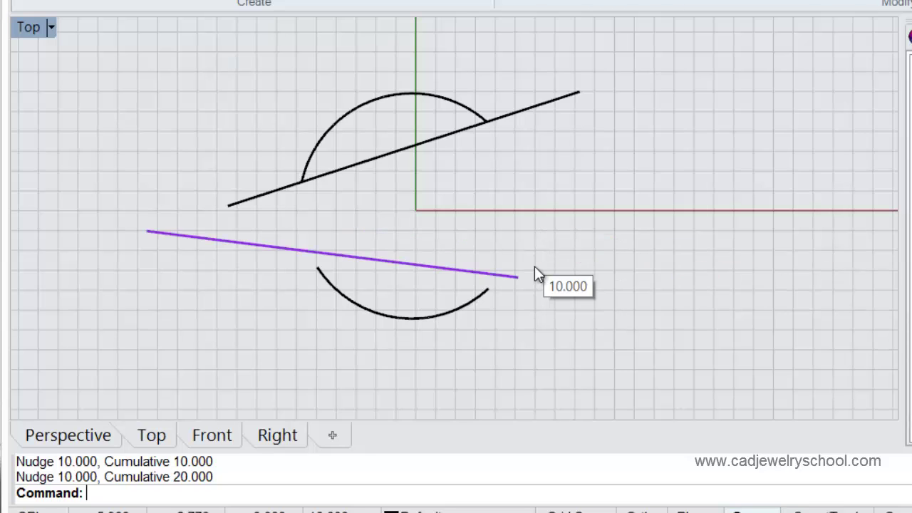
pyautogui.hotkey('alt', 'shift', 'Right')
pyautogui.hotkey('alt', 'shift', 'Right')
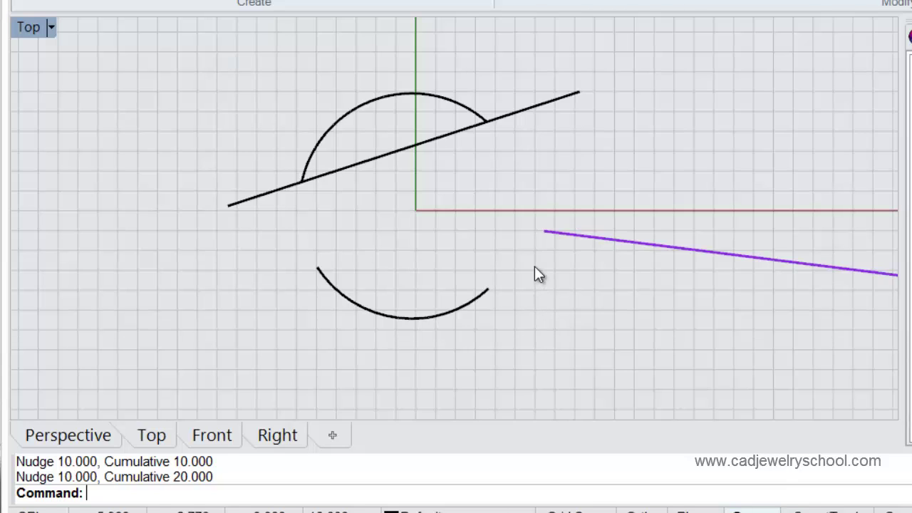
# Step: Fine-tune the line's position with 0.1 mm Ctrl-nudges left and right
pyautogui.hotkey('ctrl', 'alt', 'Left')
pyautogui.hotkey('ctrl', 'alt', 'Left')
pyautogui.hotkey('ctrl', 'alt', 'Left')
pyautogui.hotkey('ctrl', 'alt', 'Left')
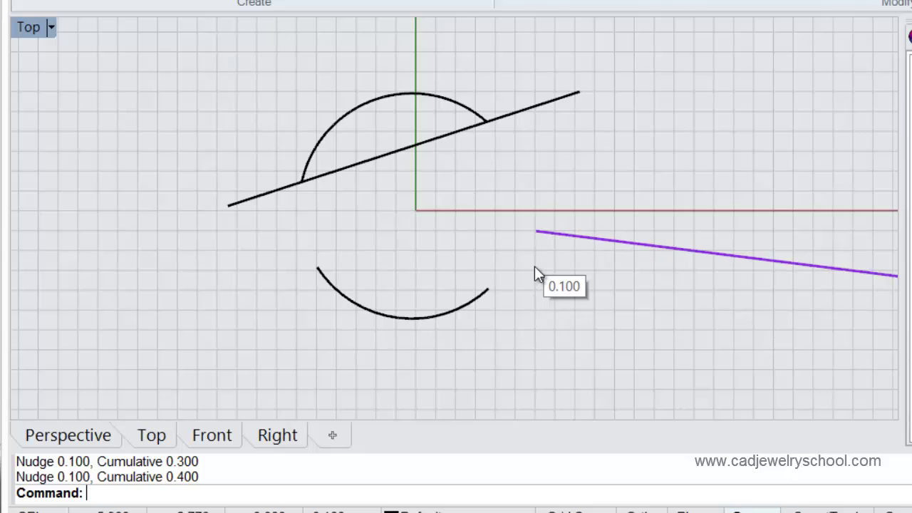
pyautogui.hotkey('ctrl', 'alt', 'Left')
pyautogui.hotkey('ctrl', 'alt', 'Left')
pyautogui.hotkey('ctrl', 'alt', 'Left')
pyautogui.hotkey('ctrl', 'alt', 'Left')
pyautogui.hotkey('ctrl', 'alt', 'Left')
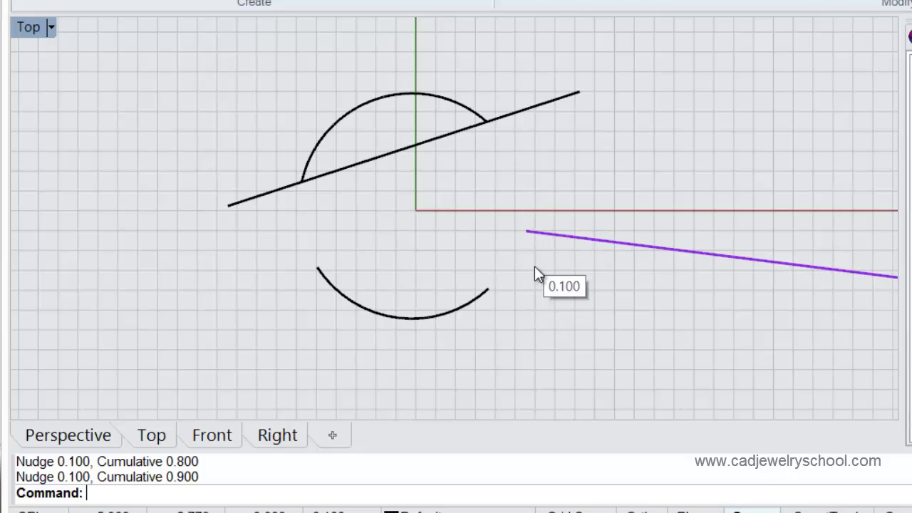
pyautogui.hotkey('ctrl', 'alt', 'Left')
pyautogui.hotkey('ctrl', 'alt', 'Left')
pyautogui.hotkey('ctrl', 'alt', 'Left')
pyautogui.hotkey('ctrl', 'alt', 'Left')
pyautogui.hotkey('ctrl', 'alt', 'Left')
pyautogui.hotkey('ctrl', 'alt', 'Left')
pyautogui.hotkey('ctrl', 'alt', 'Left')
pyautogui.hotkey('ctrl', 'alt', 'Left')
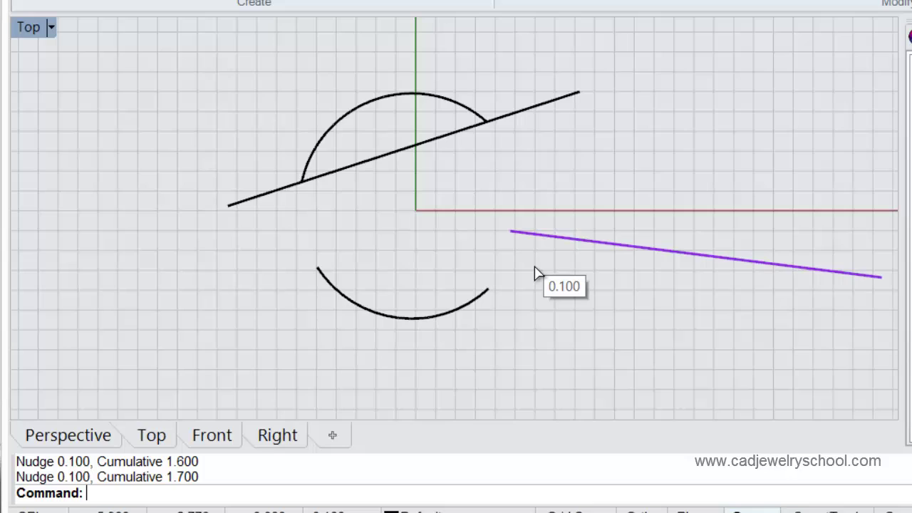
pyautogui.hotkey('ctrl', 'alt', 'Left')
pyautogui.hotkey('ctrl', 'alt', 'Left')
pyautogui.hotkey('ctrl', 'alt', 'Left')
pyautogui.hotkey('ctrl', 'alt', 'Left')
pyautogui.hotkey('ctrl', 'alt', 'Left')
pyautogui.hotkey('ctrl', 'alt', 'Right')
pyautogui.hotkey('ctrl', 'alt', 'Right')
pyautogui.hotkey('ctrl', 'alt', 'Right')
pyautogui.hotkey('ctrl', 'alt', 'Right')
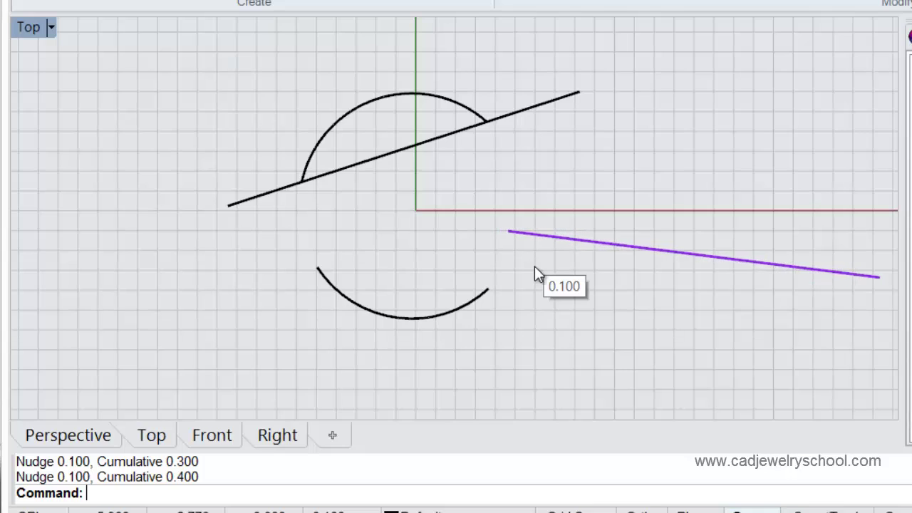
pyautogui.hotkey('ctrl', 'alt', 'Right')
pyautogui.hotkey('ctrl', 'alt', 'Right')
pyautogui.hotkey('ctrl', 'alt', 'Right')
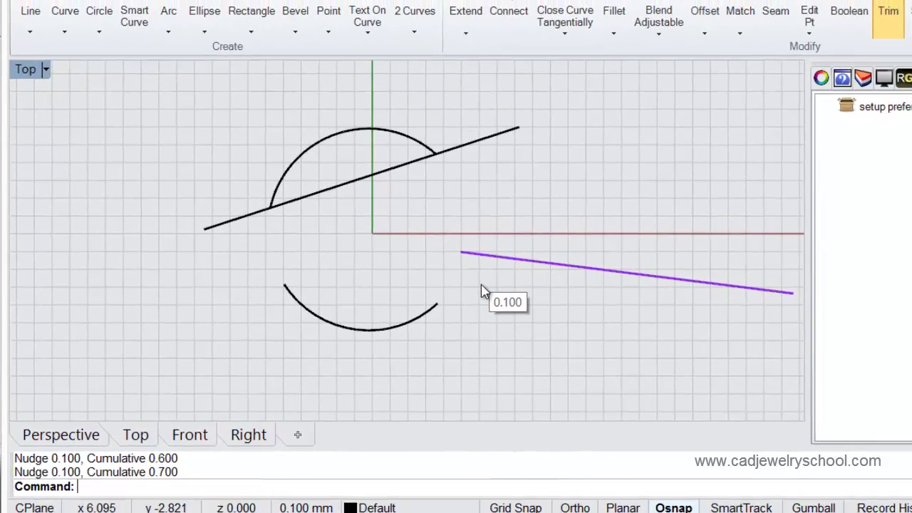